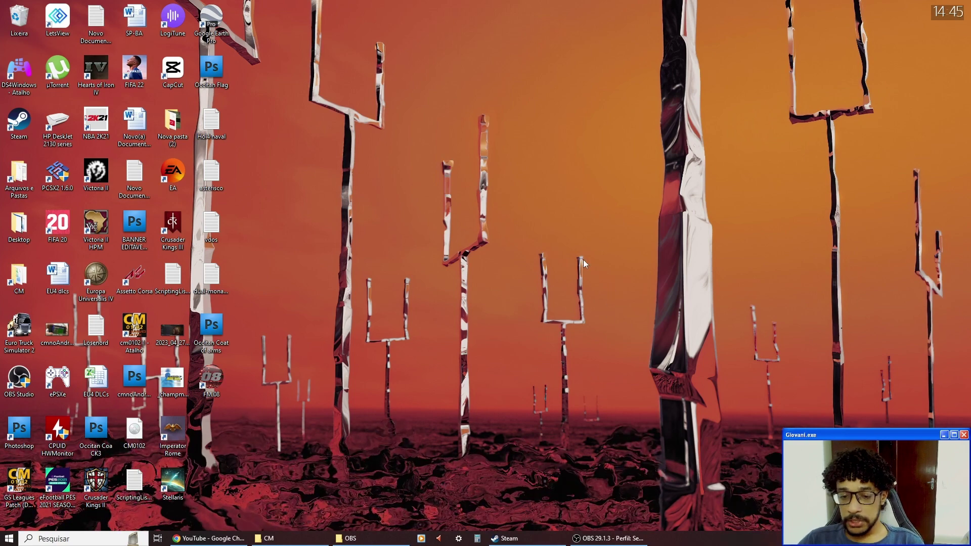
Bring up the CM folder on HD 2-2 (Z:) and select the cm0102 - DB 02-03 5 executable
{"action": "left_click", "coordinate": [265, 538]}
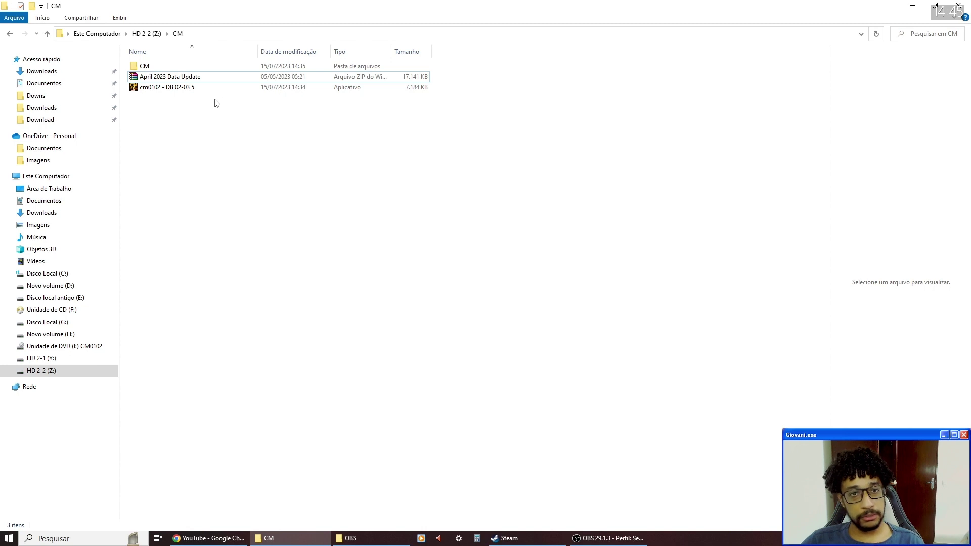
{"action": "left_click", "coordinate": [146, 91]}
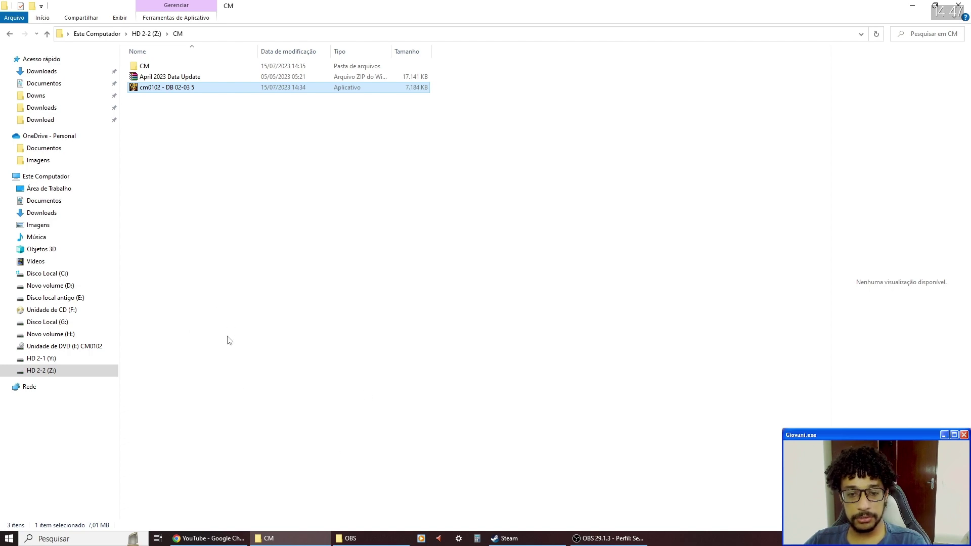
Examine the cm0102 - Original executable versions, including d13 and d43, in the Champman Outubro 2019 GS Mod folder
{"action": "key", "text": "alt+Left"}
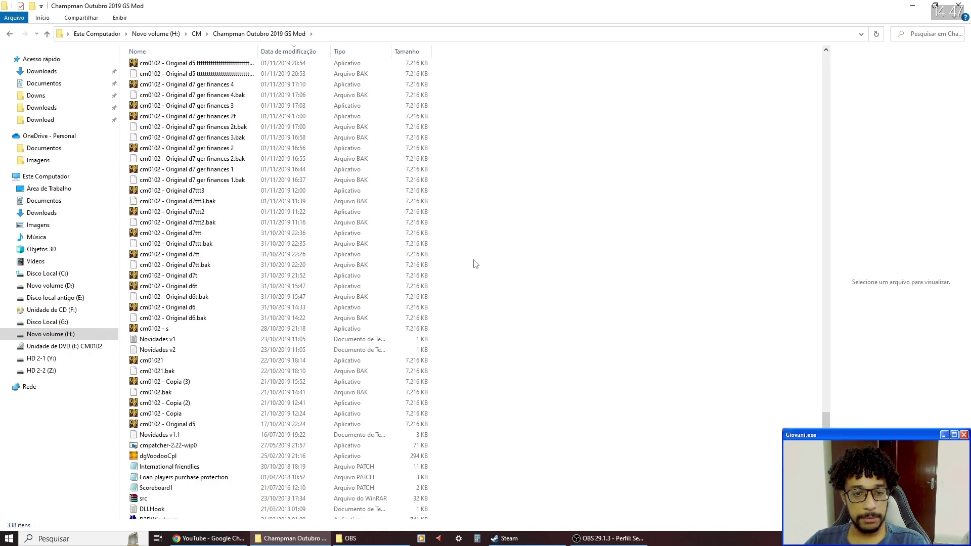
{"action": "scroll", "coordinate": [476, 264], "scroll_direction": "down", "scroll_amount": 2}
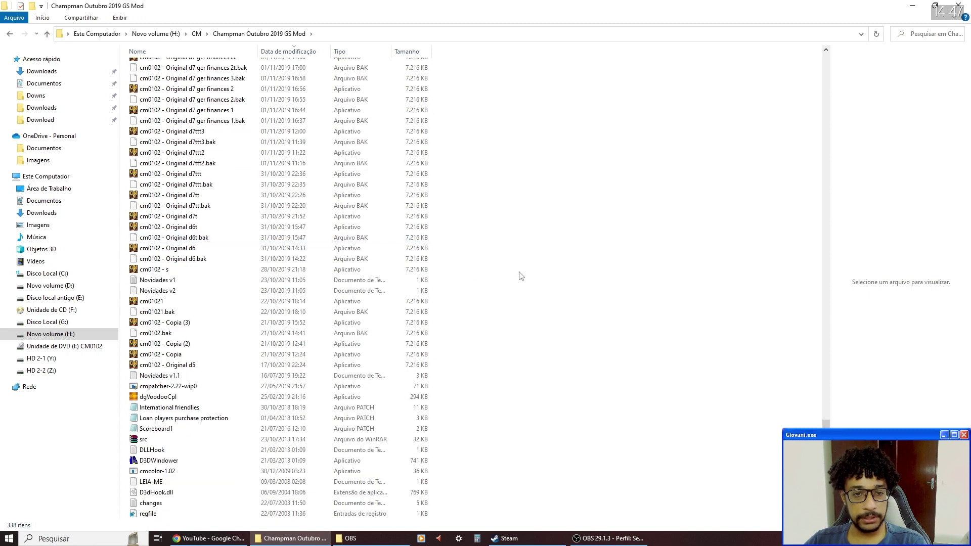
{"action": "scroll", "coordinate": [172, 270], "scroll_direction": "up", "scroll_amount": 2}
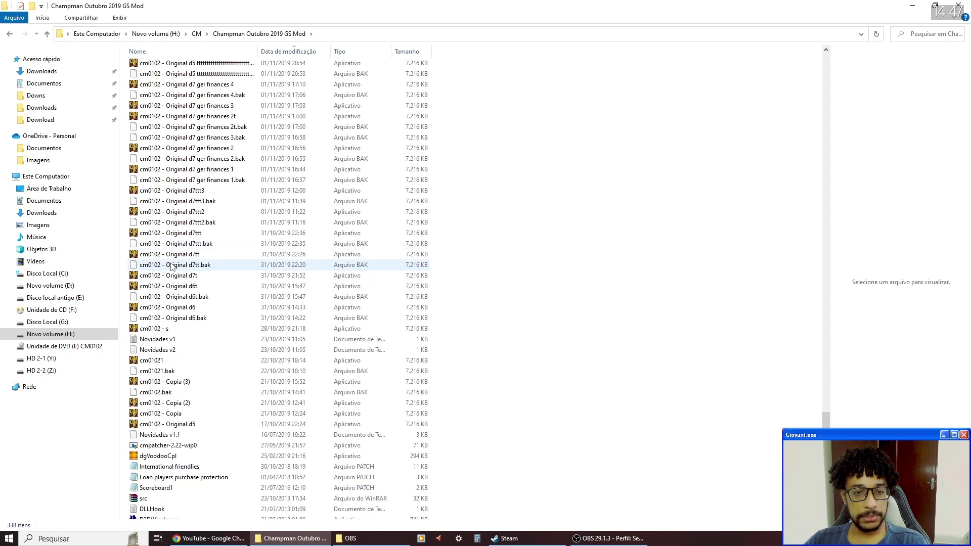
{"action": "scroll", "coordinate": [178, 321], "scroll_direction": "up", "scroll_amount": 2}
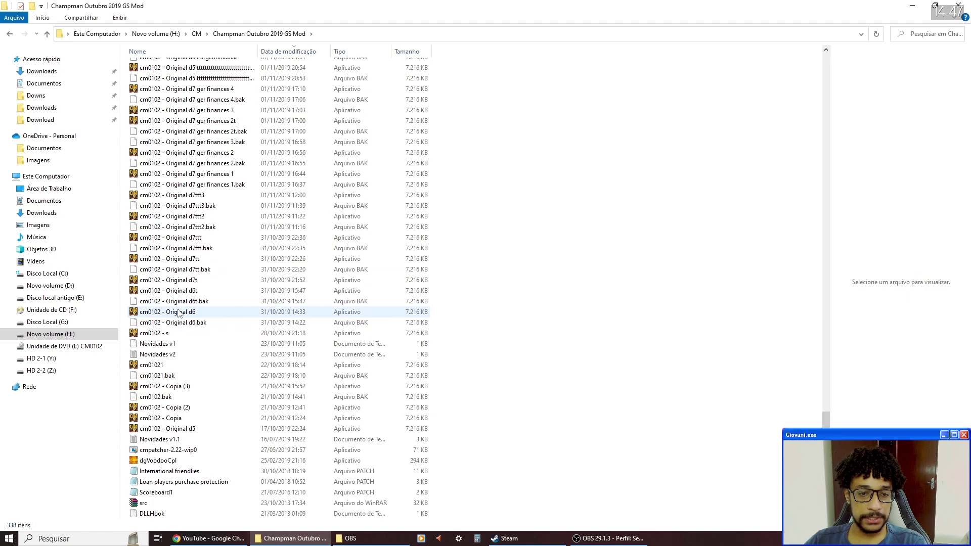
{"action": "scroll", "coordinate": [172, 332], "scroll_direction": "up", "scroll_amount": 2}
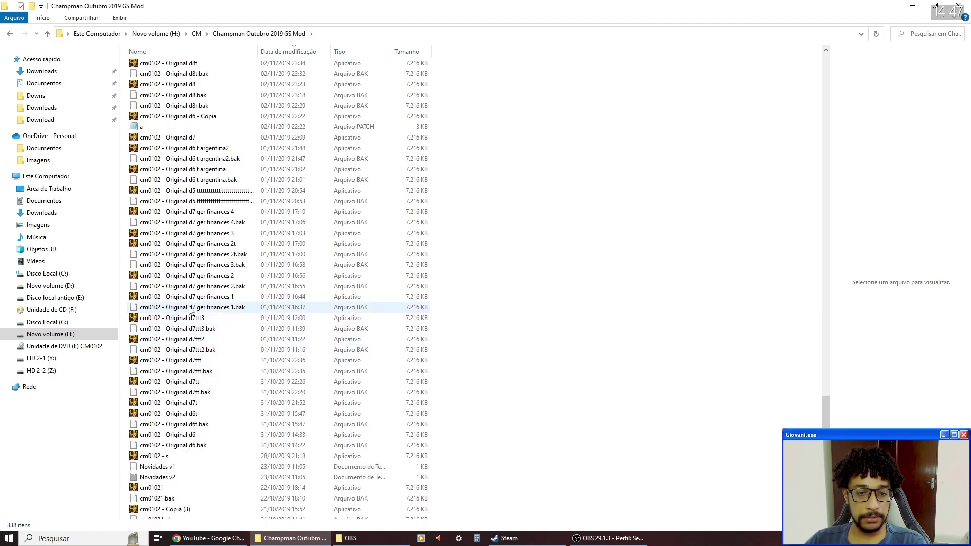
{"action": "scroll", "coordinate": [187, 285], "scroll_direction": "up", "scroll_amount": 2}
{"action": "scroll", "coordinate": [210, 249], "scroll_direction": "up", "scroll_amount": 4}
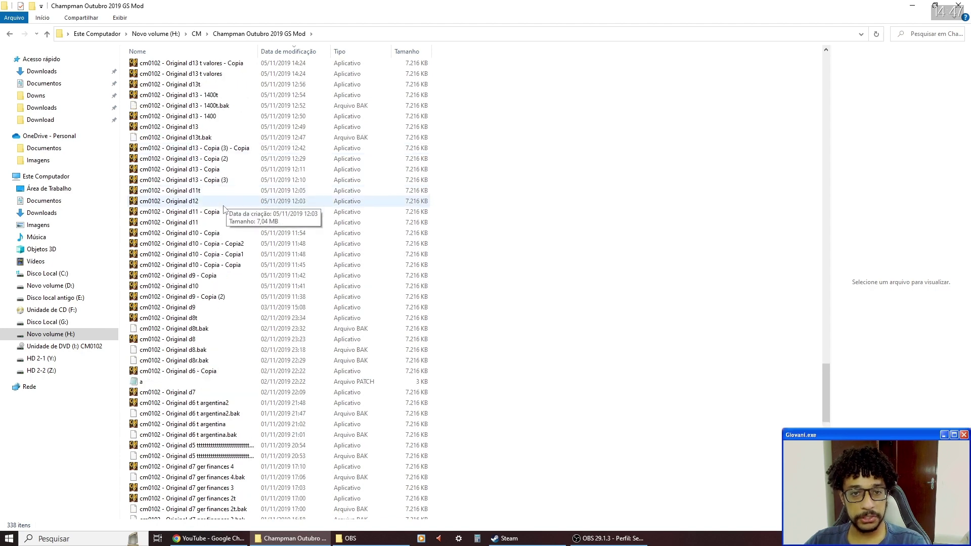
{"action": "scroll", "coordinate": [225, 218], "scroll_direction": "up", "scroll_amount": 4}
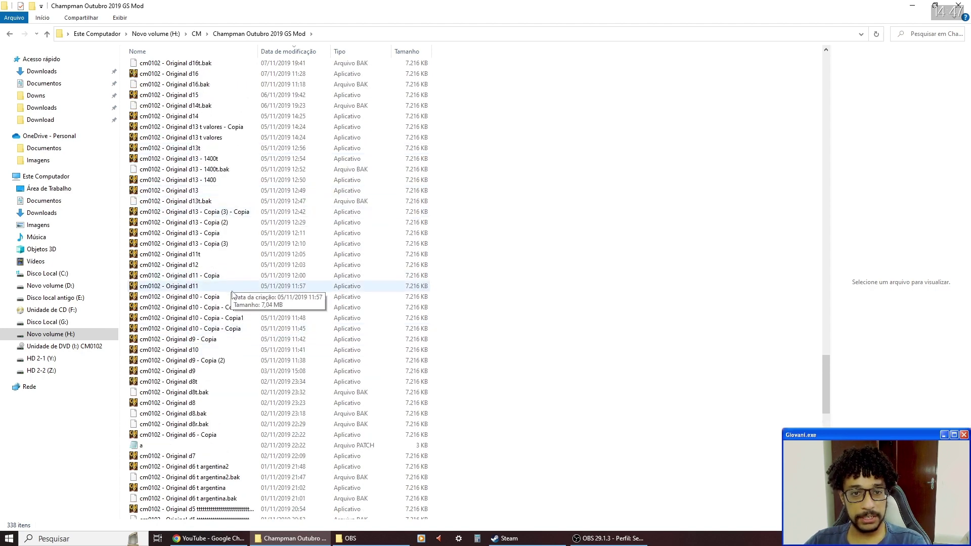
{"action": "scroll", "coordinate": [223, 276], "scroll_direction": "up", "scroll_amount": 2}
{"action": "left_click", "coordinate": [208, 256]}
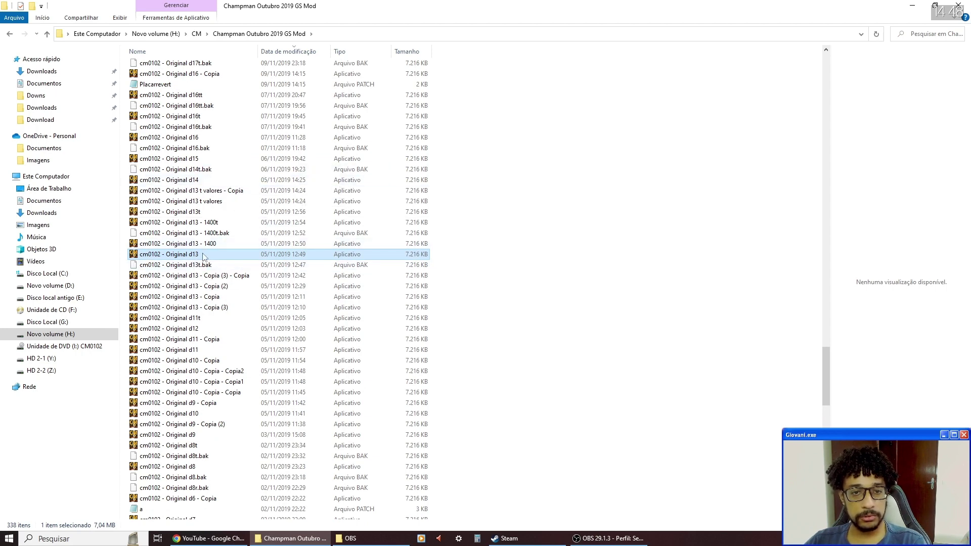
{"action": "scroll", "coordinate": [195, 266], "scroll_direction": "up", "scroll_amount": 6}
{"action": "scroll", "coordinate": [194, 255], "scroll_direction": "up", "scroll_amount": 10}
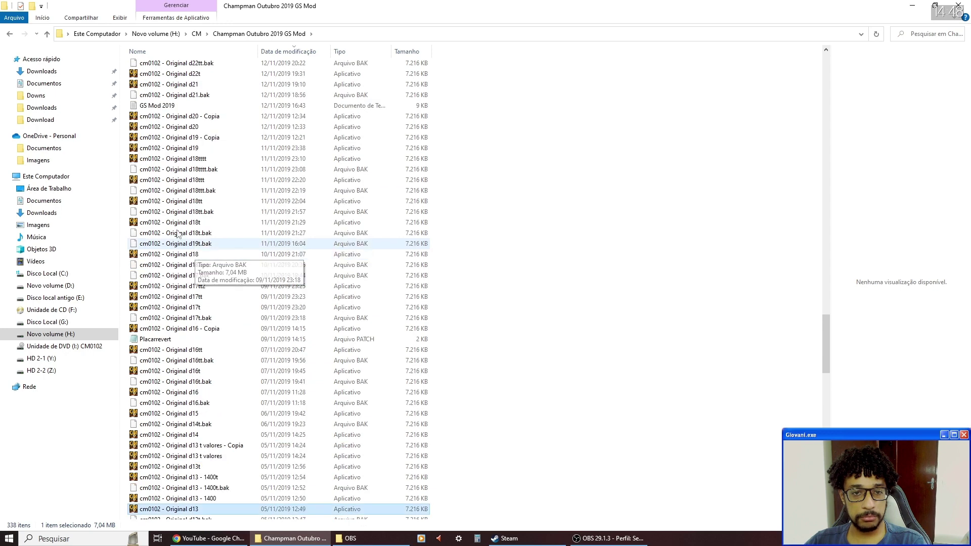
{"action": "scroll", "coordinate": [190, 226], "scroll_direction": "up", "scroll_amount": 20}
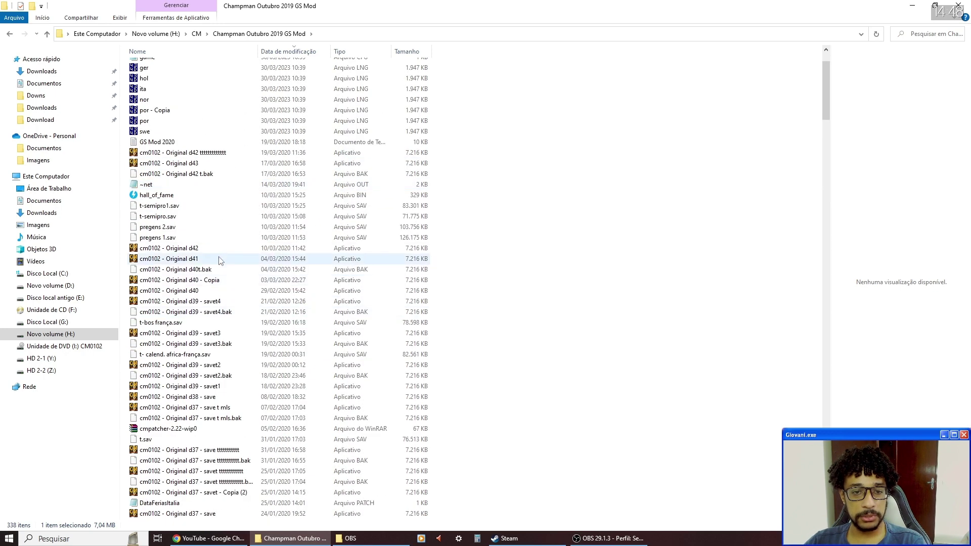
{"action": "left_click", "coordinate": [222, 163]}
{"action": "scroll", "coordinate": [223, 166], "scroll_direction": "up", "scroll_amount": 2}
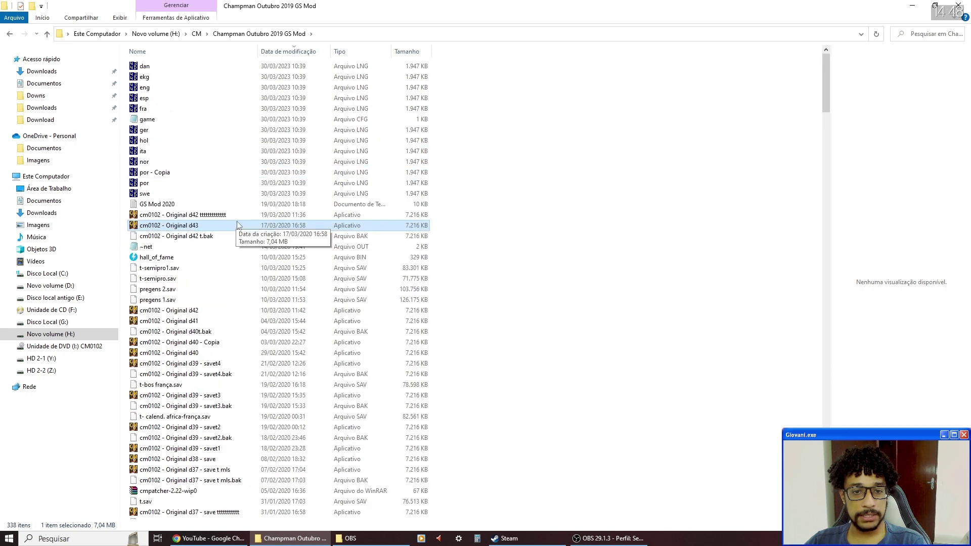
{"action": "scroll", "coordinate": [174, 169], "scroll_direction": "down", "scroll_amount": 2}
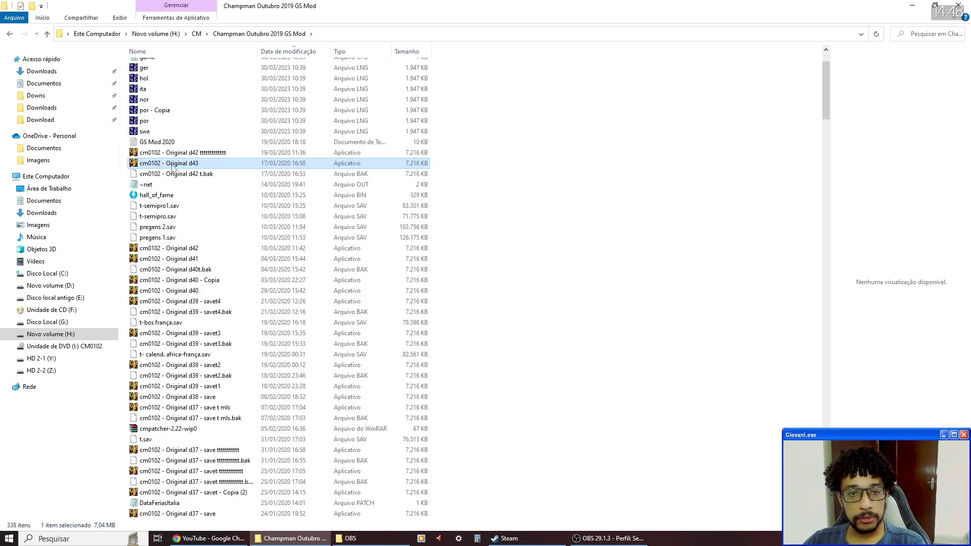
{"action": "scroll", "coordinate": [207, 169], "scroll_direction": "up", "scroll_amount": 2}
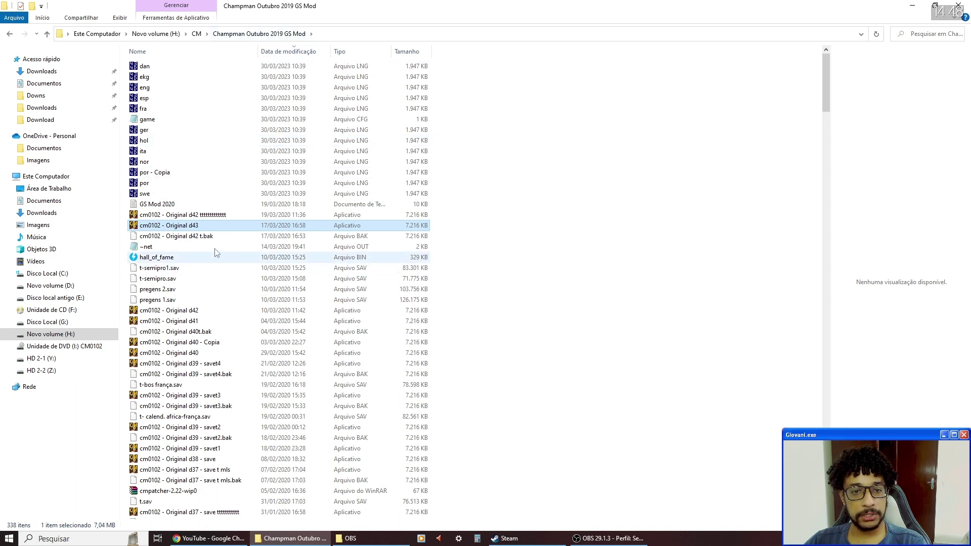
Return to the CM folder on HD 2-2 (Z:) and look inside its CM subfolder
{"action": "key", "text": "alt+Left"}
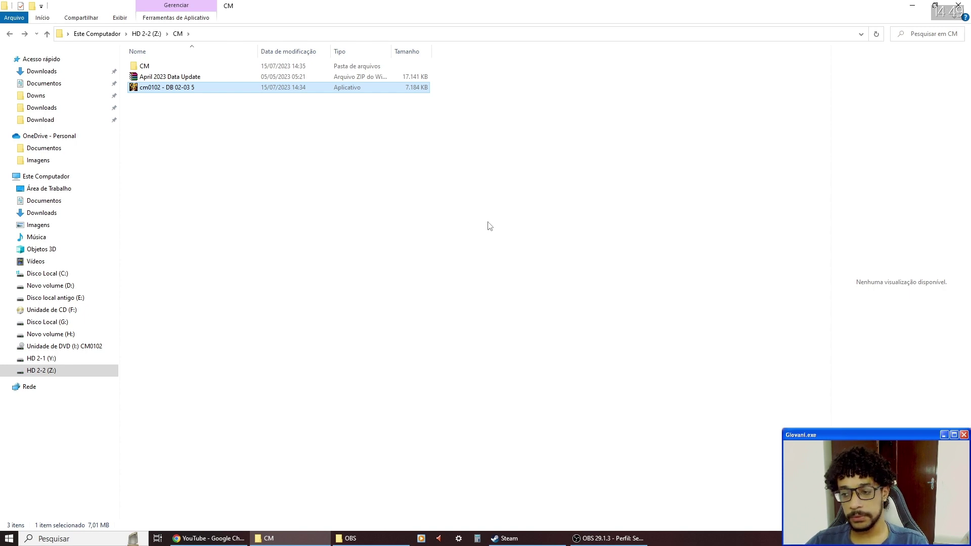
{"action": "left_click", "coordinate": [347, 250]}
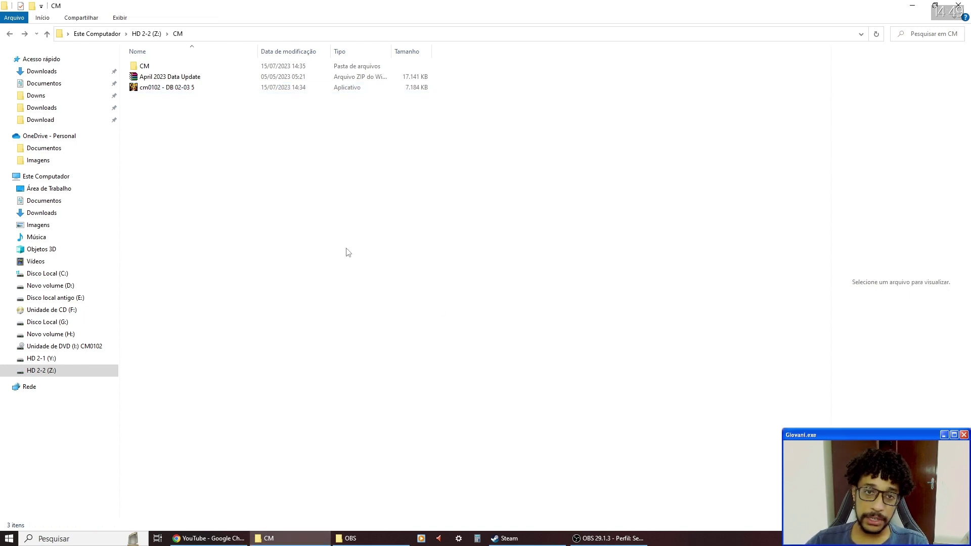
{"action": "double_click", "coordinate": [157, 69]}
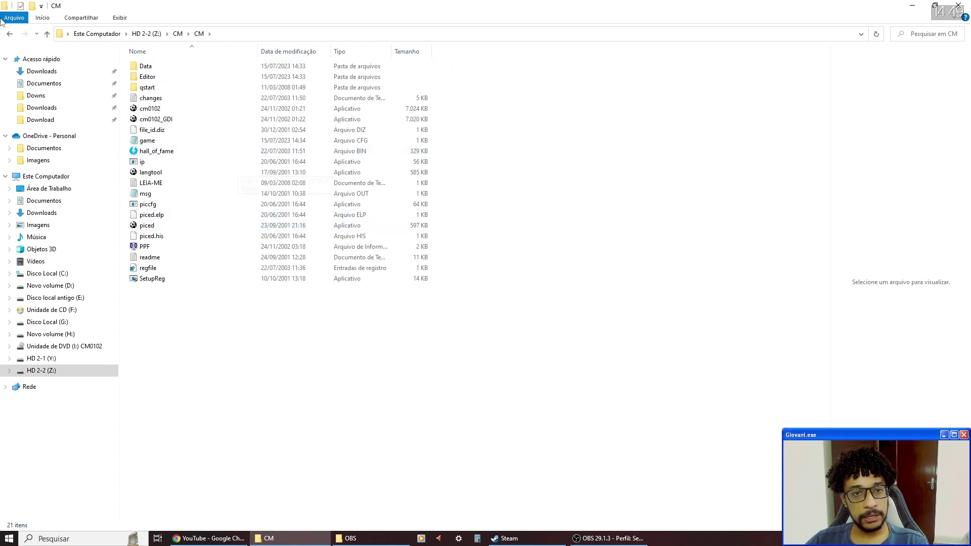
{"action": "key", "text": "alt+Left"}
Open the April 2023 Data Update archive, dismiss the licence reminder, and enter its April 2023 Data Update folder
{"action": "left_click", "coordinate": [162, 78]}
{"action": "double_click", "coordinate": [162, 79]}
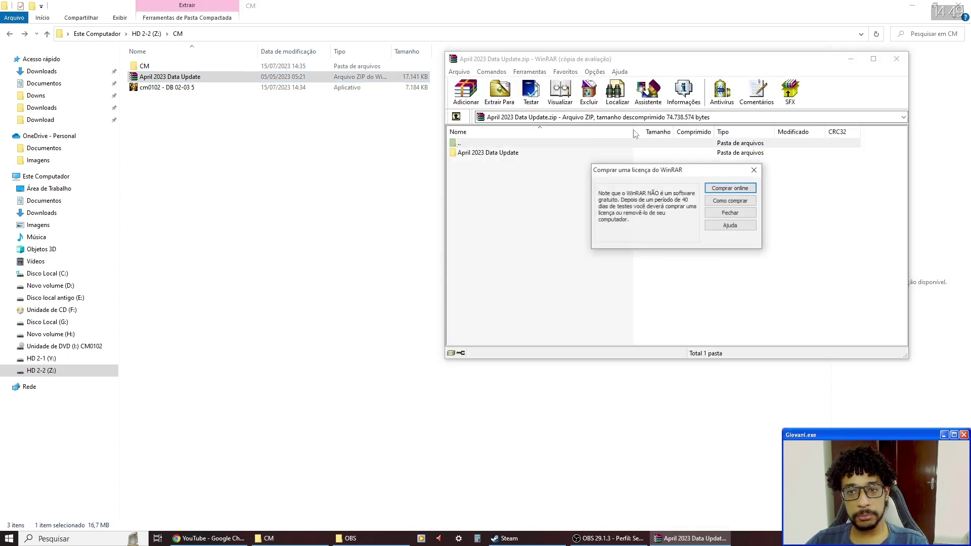
{"action": "left_click", "coordinate": [724, 216]}
{"action": "double_click", "coordinate": [506, 153]}
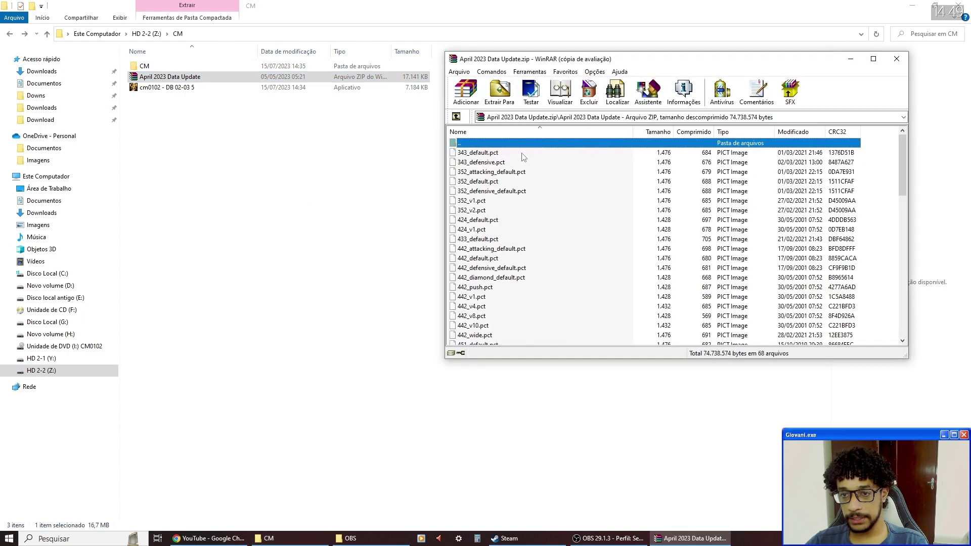
Copy all files from the April 2023 Data Update archive into the game's CM\Data folder, replacing the existing files
{"action": "double_click", "coordinate": [147, 66]}
{"action": "double_click", "coordinate": [147, 66]}
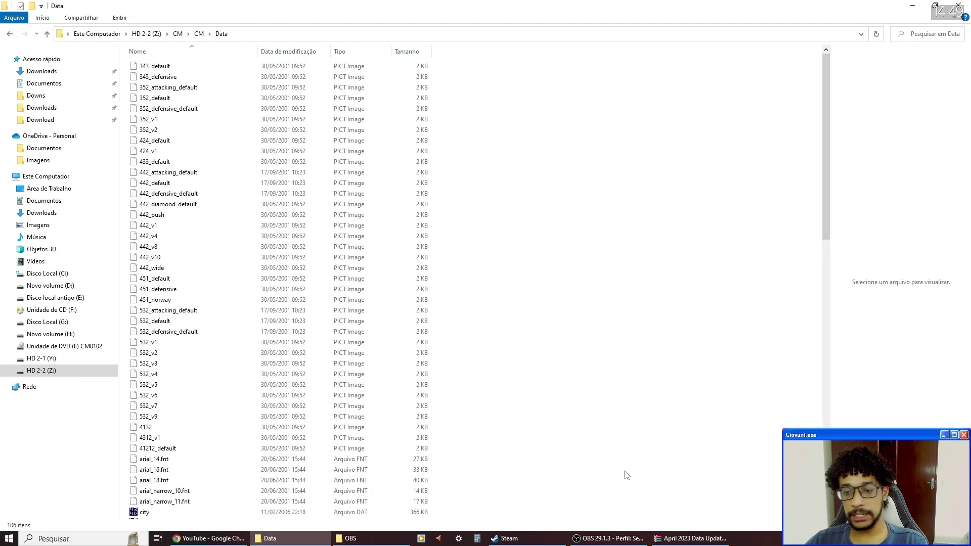
{"action": "left_click", "coordinate": [692, 538]}
{"action": "key", "text": "ctrl+a"}
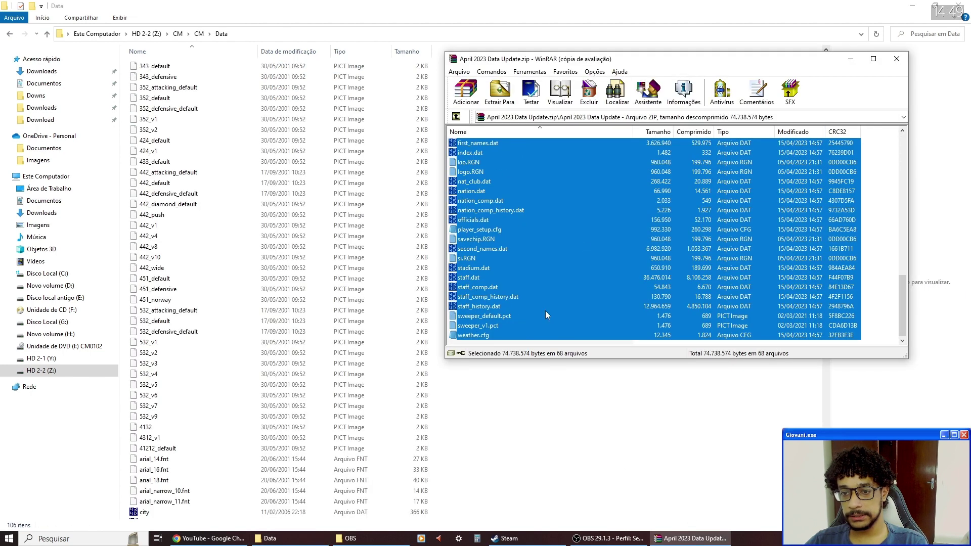
{"action": "left_click_drag", "start_coordinate": [546, 311], "coordinate": [546, 472]}
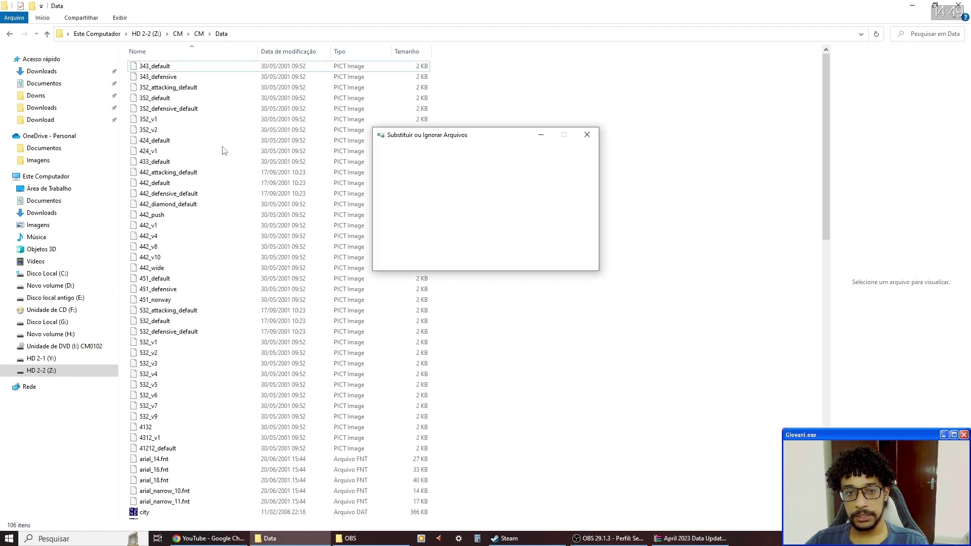
{"action": "left_click", "coordinate": [487, 189]}
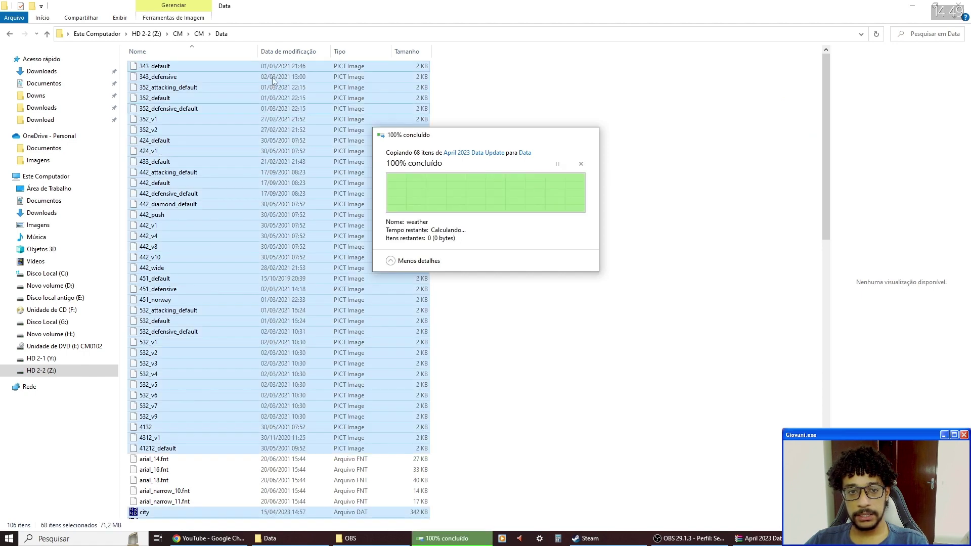
Go back to the game's CM folder, select the original cm0102 executable, and close the data update archive
{"action": "left_click", "coordinate": [9, 33]}
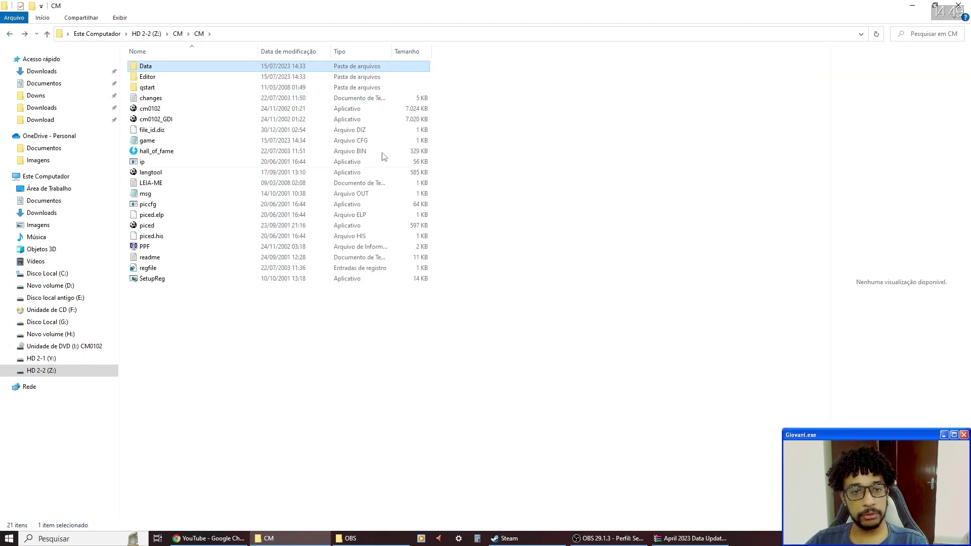
{"action": "left_click", "coordinate": [155, 110]}
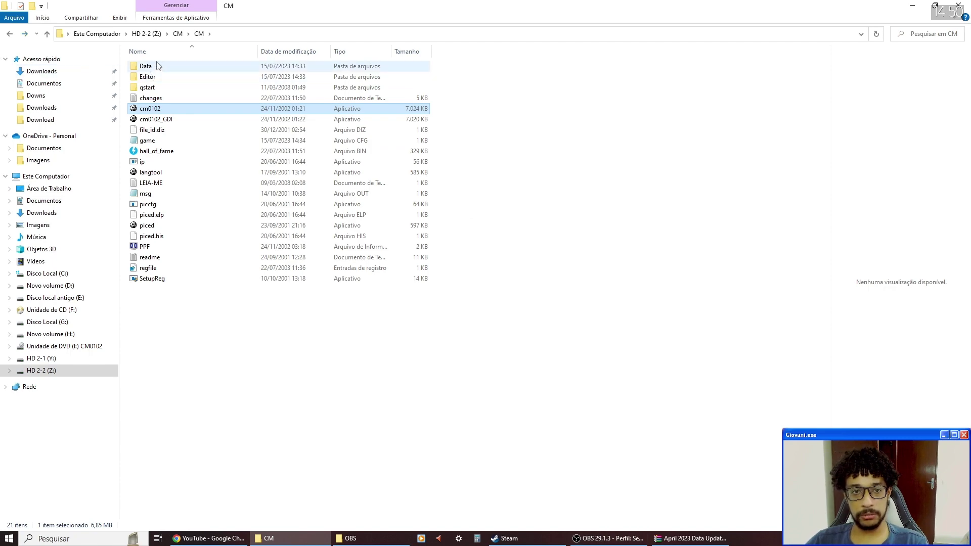
{"action": "left_click", "coordinate": [691, 538]}
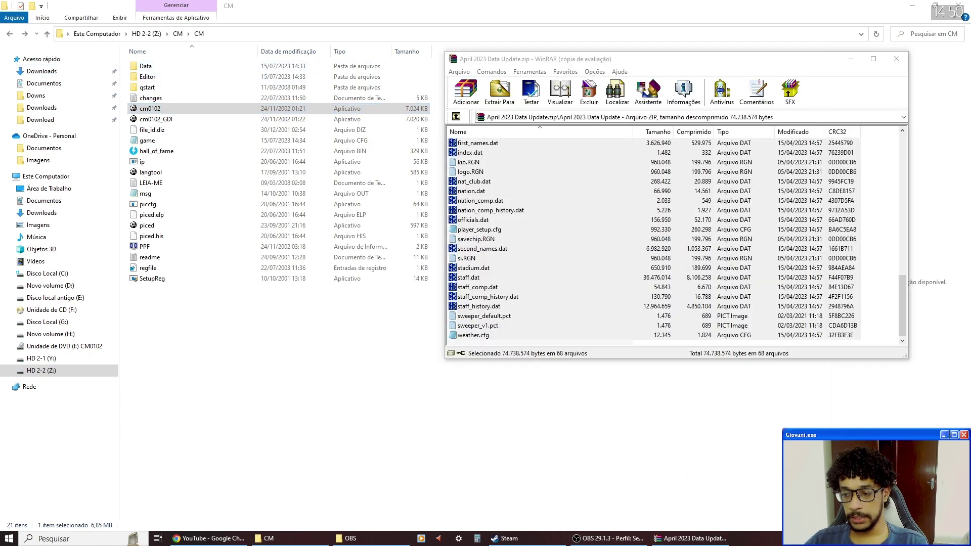
{"action": "left_click", "coordinate": [897, 58]}
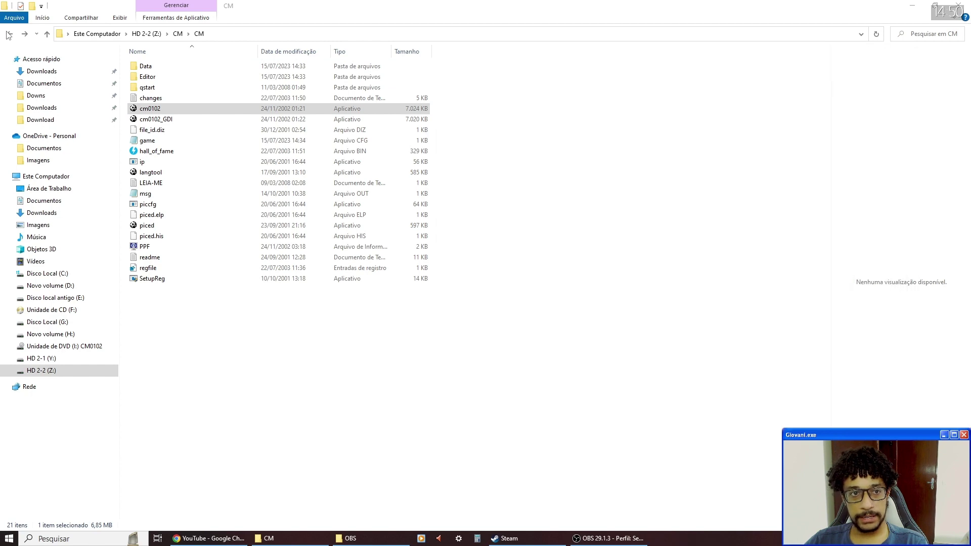
Copy the cm0102 - DB 02-03 5 executable from the parent CM folder into the inner CM game folder
{"action": "left_click", "coordinate": [47, 33]}
{"action": "left_click", "coordinate": [177, 88]}
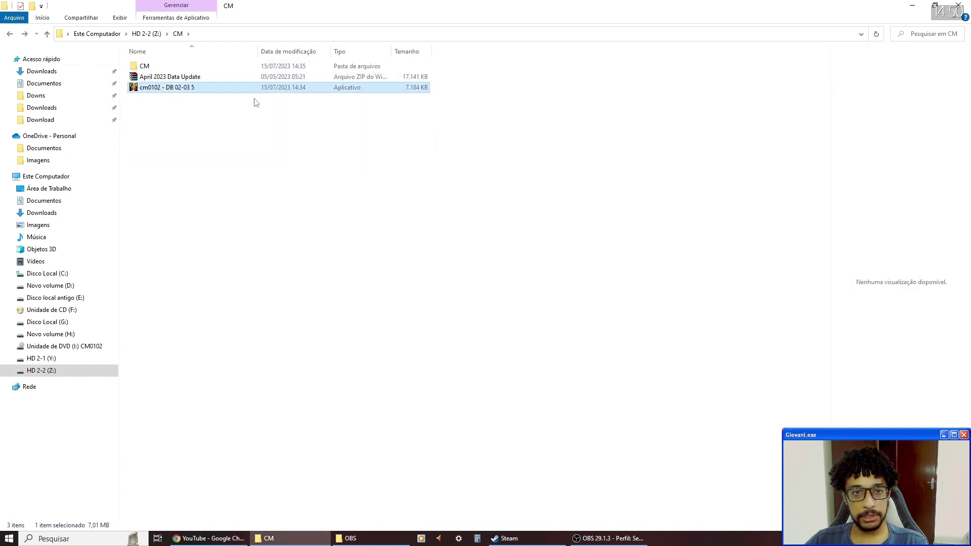
{"action": "right_click", "coordinate": [208, 87]}
{"action": "left_click", "coordinate": [237, 352]}
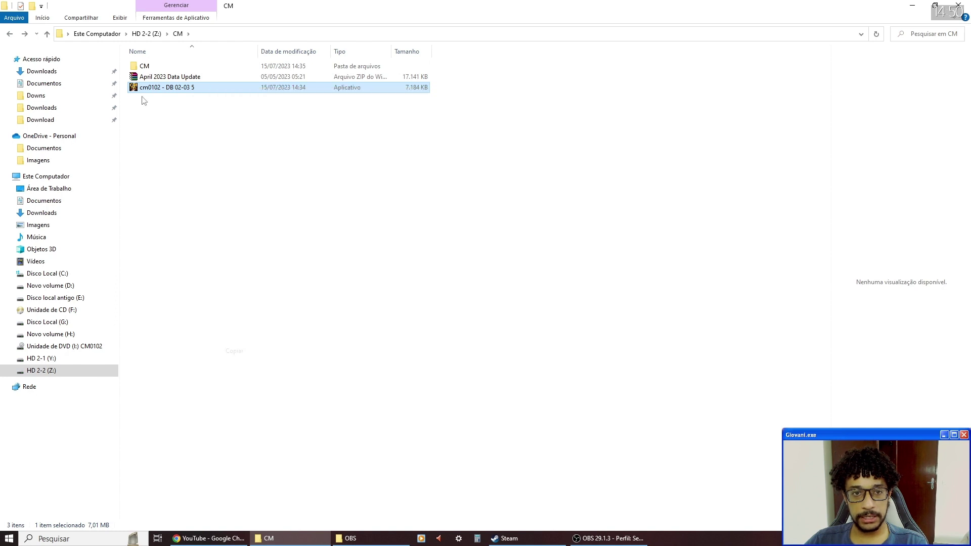
{"action": "double_click", "coordinate": [144, 66]}
{"action": "right_click", "coordinate": [564, 181]}
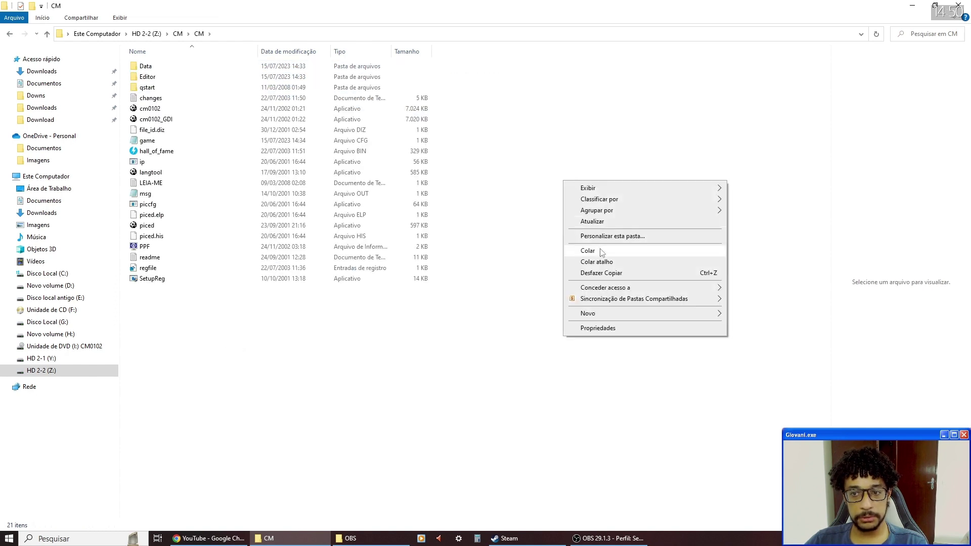
{"action": "left_click", "coordinate": [587, 251]}
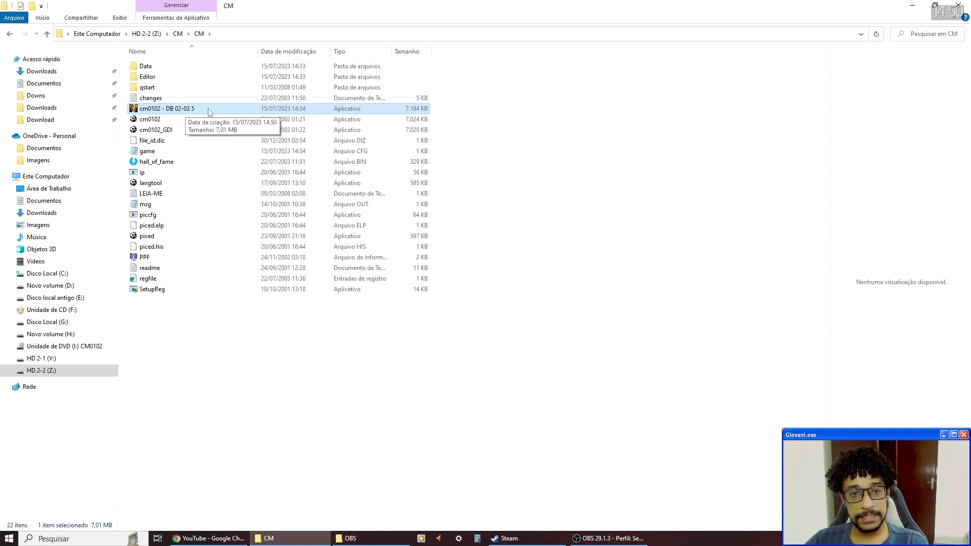
Launch the game from cm0102 - DB 02-03 5 in the game folder and open its game settings (Definições do Jogo)
{"action": "left_click", "coordinate": [144, 66]}
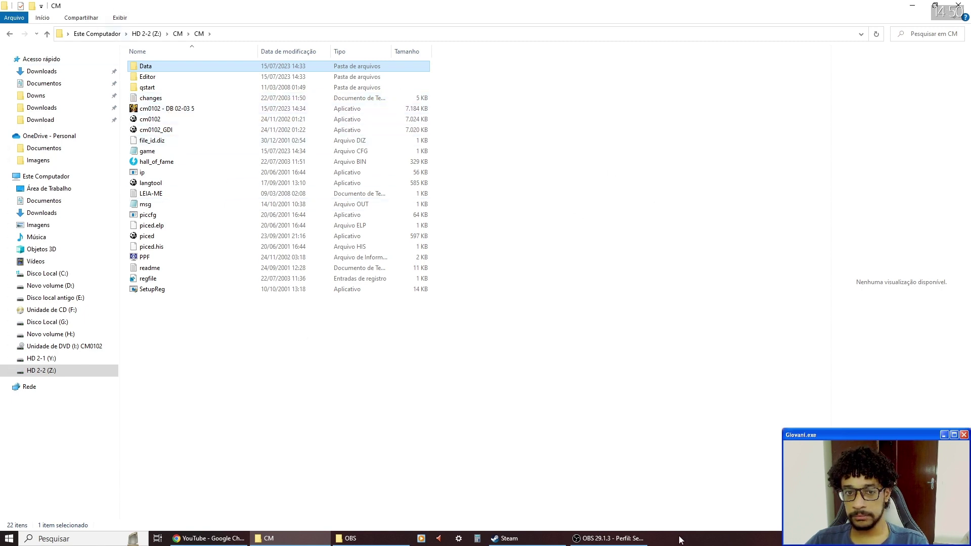
{"action": "double_click", "coordinate": [180, 109]}
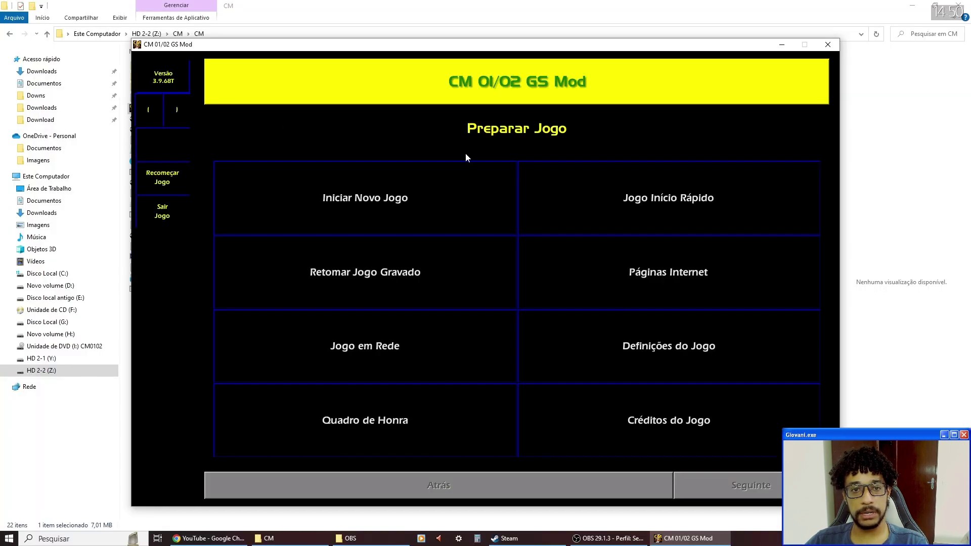
{"action": "left_click", "coordinate": [741, 372]}
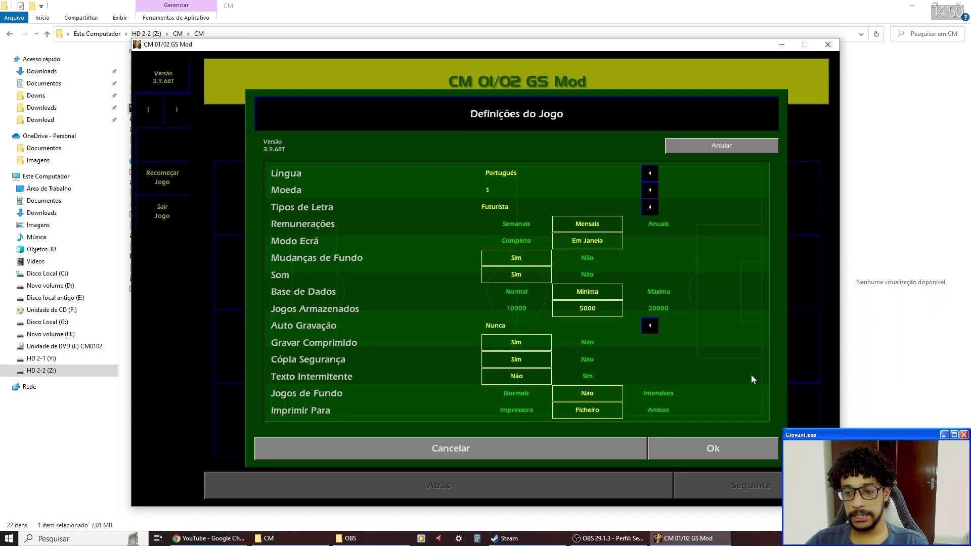
Accept the game settings and start a new game, dismissing the errors raised while the database loads
{"action": "left_click", "coordinate": [734, 454]}
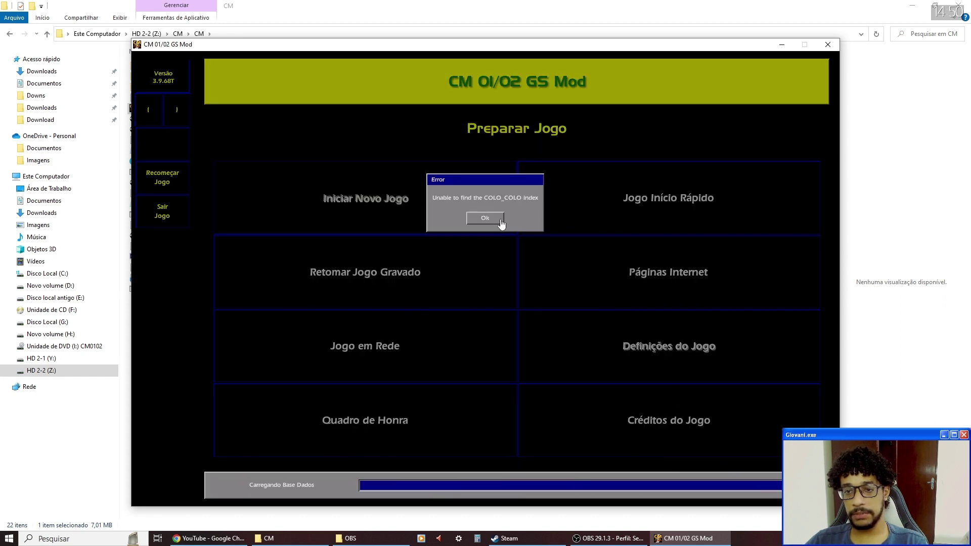
{"action": "left_click", "coordinate": [500, 222]}
{"action": "left_click", "coordinate": [486, 218]}
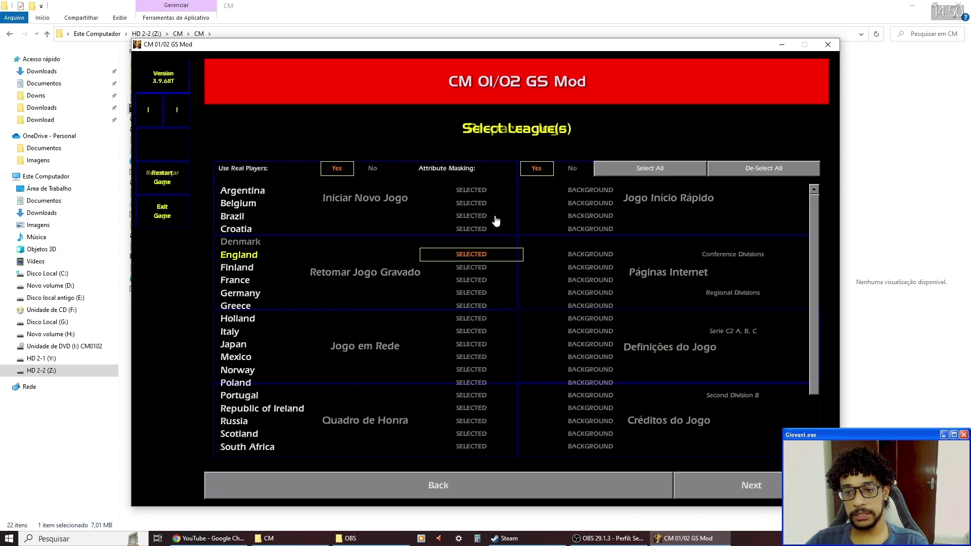
Try to start the game with Brazil as the selected league, dismissing the error dialogs during initialisation
{"action": "scroll", "coordinate": [297, 238], "scroll_direction": "down", "scroll_amount": 2}
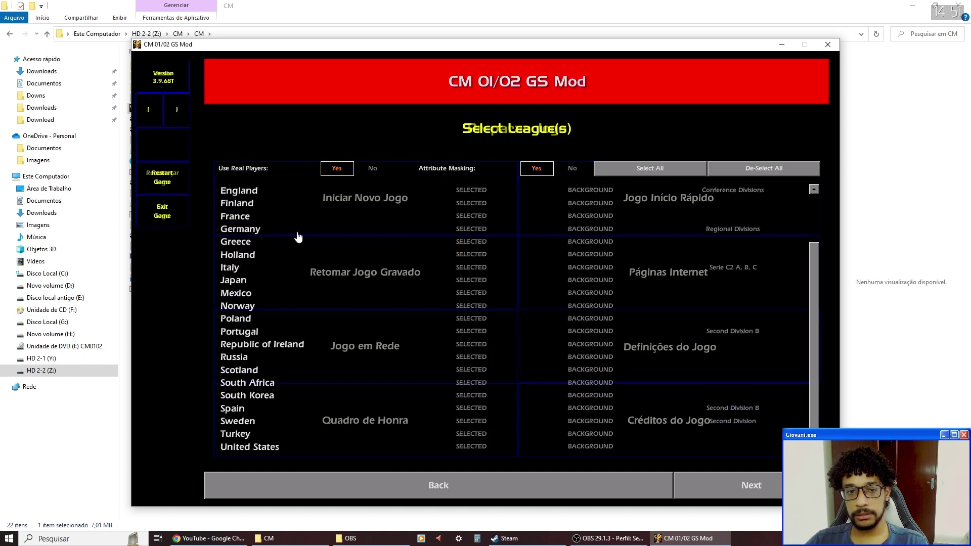
{"action": "scroll", "coordinate": [419, 242], "scroll_direction": "up", "scroll_amount": 2}
{"action": "left_click", "coordinate": [730, 475]}
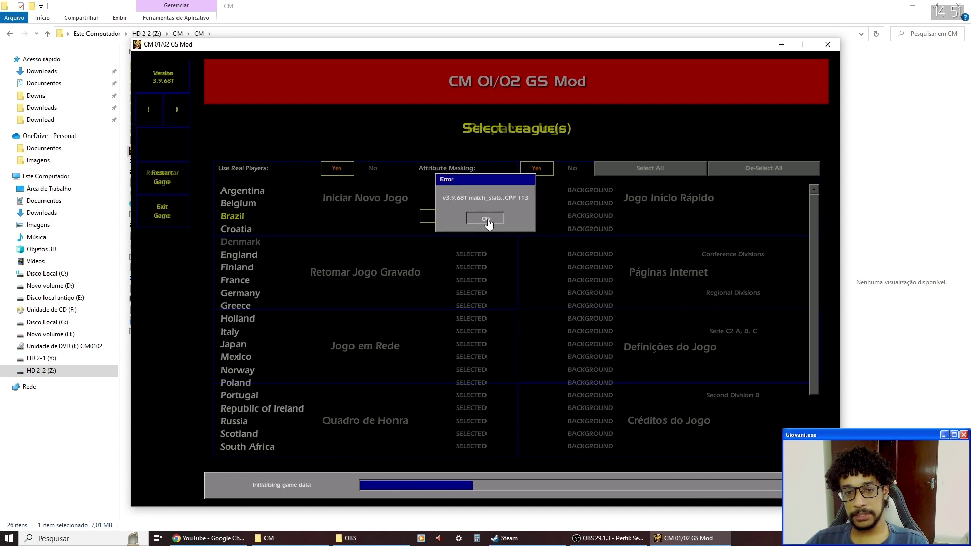
{"action": "left_click", "coordinate": [478, 218]}
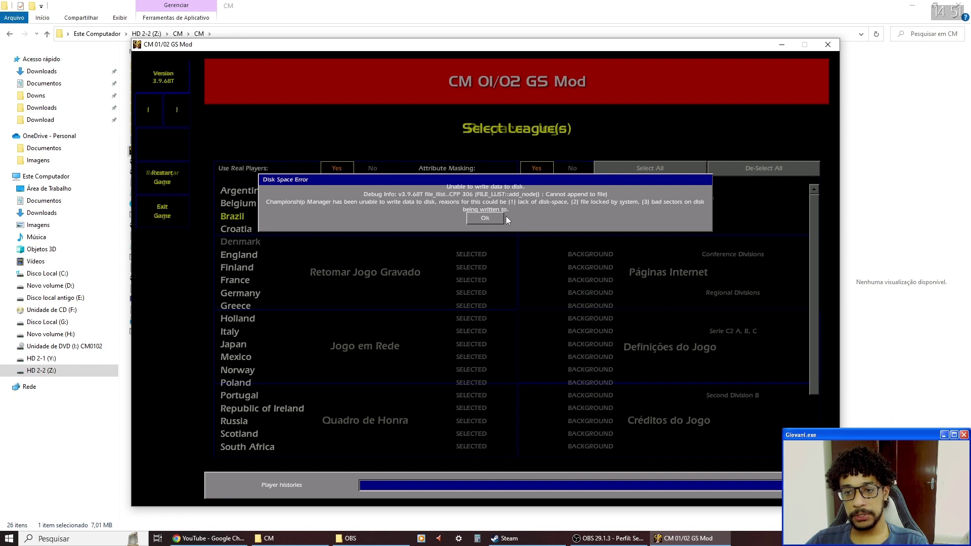
{"action": "left_click", "coordinate": [490, 218]}
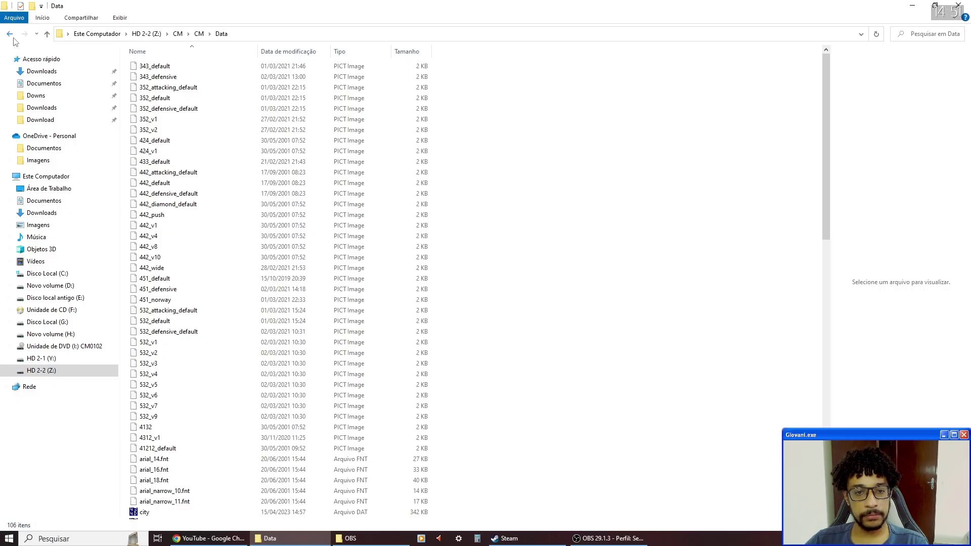
Examine the updated files in the game's Data folder, then return to the CM folder
{"action": "left_click", "coordinate": [10, 34]}
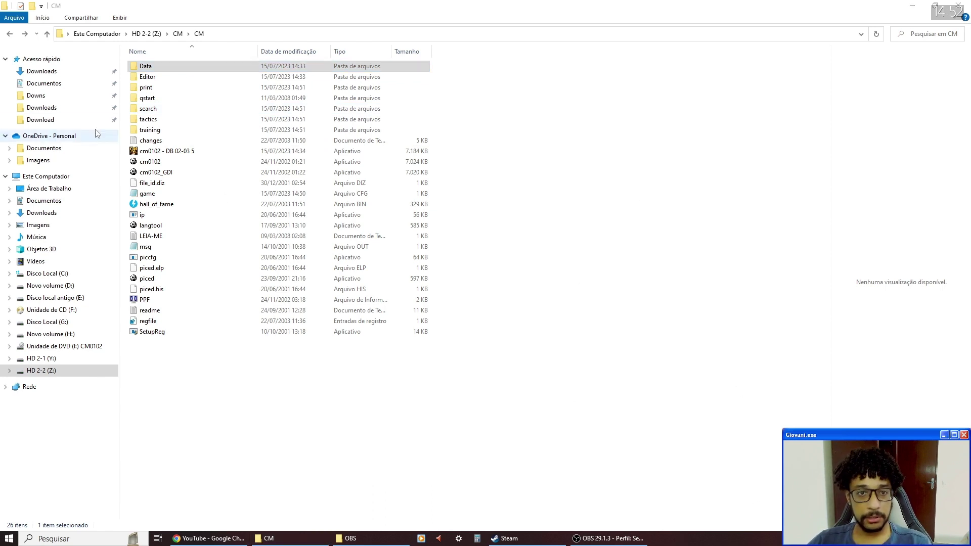
{"action": "left_click", "coordinate": [158, 70]}
{"action": "double_click", "coordinate": [157, 71]}
{"action": "scroll", "coordinate": [202, 228], "scroll_direction": "down", "scroll_amount": 15}
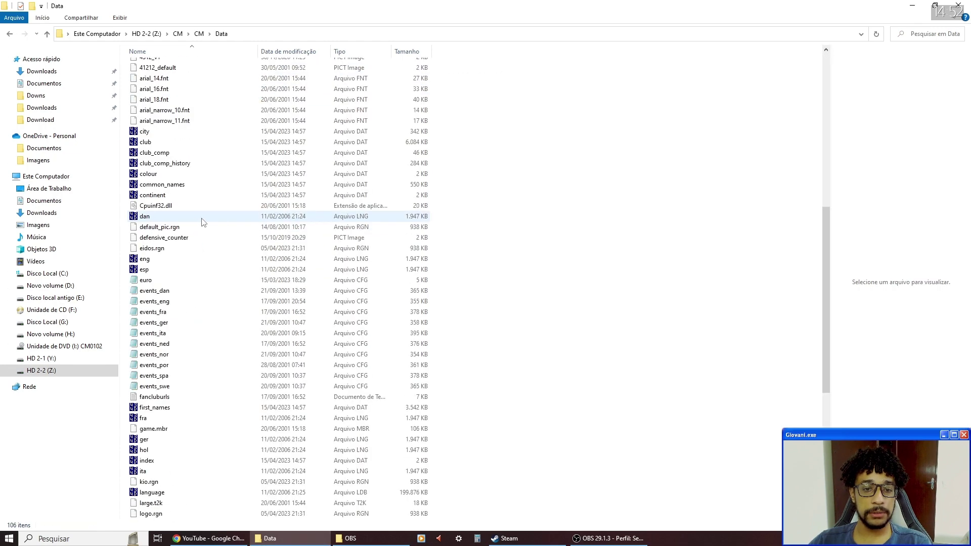
{"action": "scroll", "coordinate": [225, 344], "scroll_direction": "up", "scroll_amount": 5}
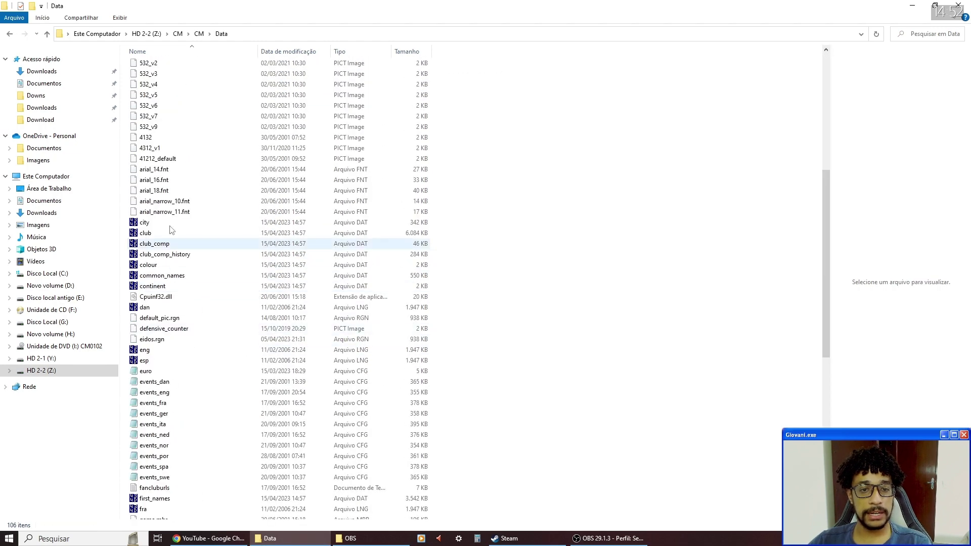
{"action": "scroll", "coordinate": [228, 202], "scroll_direction": "down", "scroll_amount": 5}
{"action": "scroll", "coordinate": [458, 162], "scroll_direction": "up", "scroll_amount": 20}
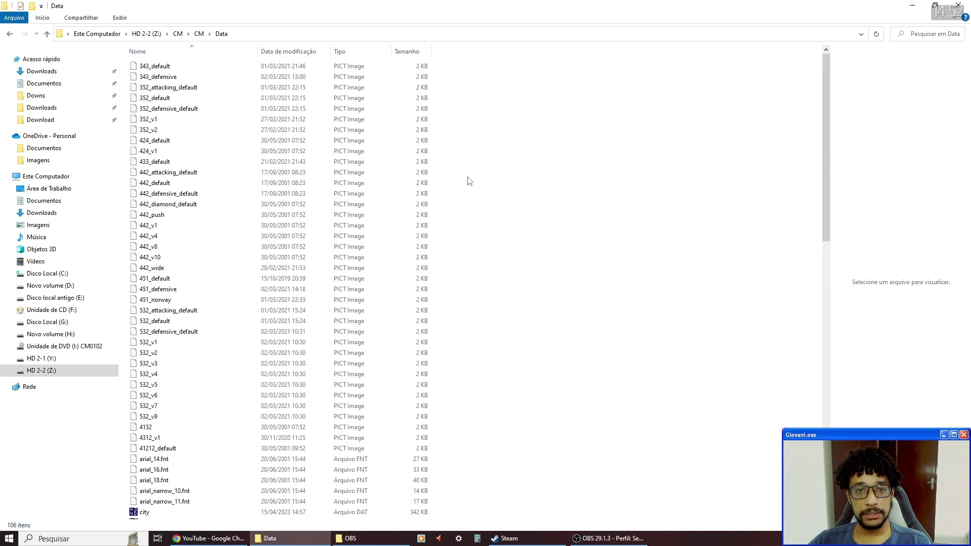
{"action": "left_click", "coordinate": [11, 35]}
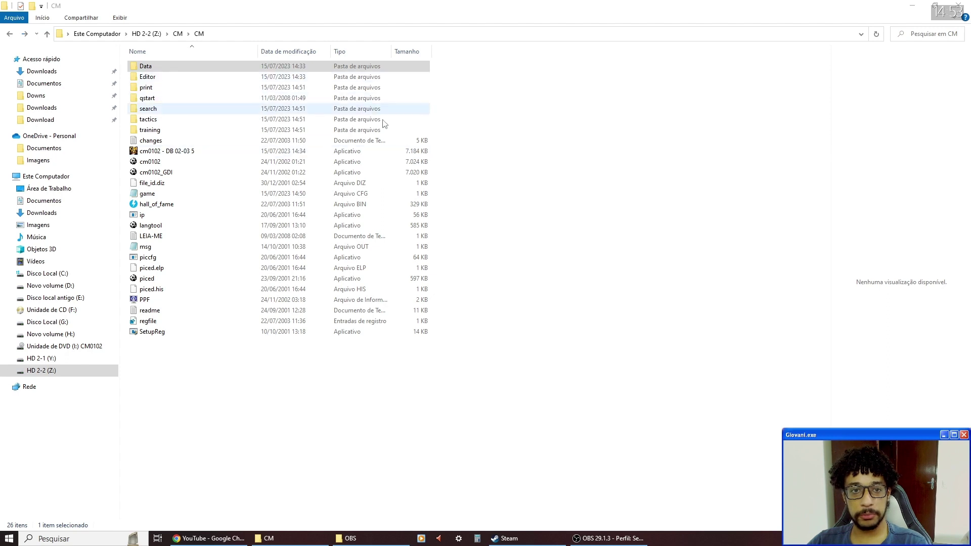
Select the cm0102 - DB 02-03 5 executable in the inner CM game folder
{"action": "left_click", "coordinate": [164, 155]}
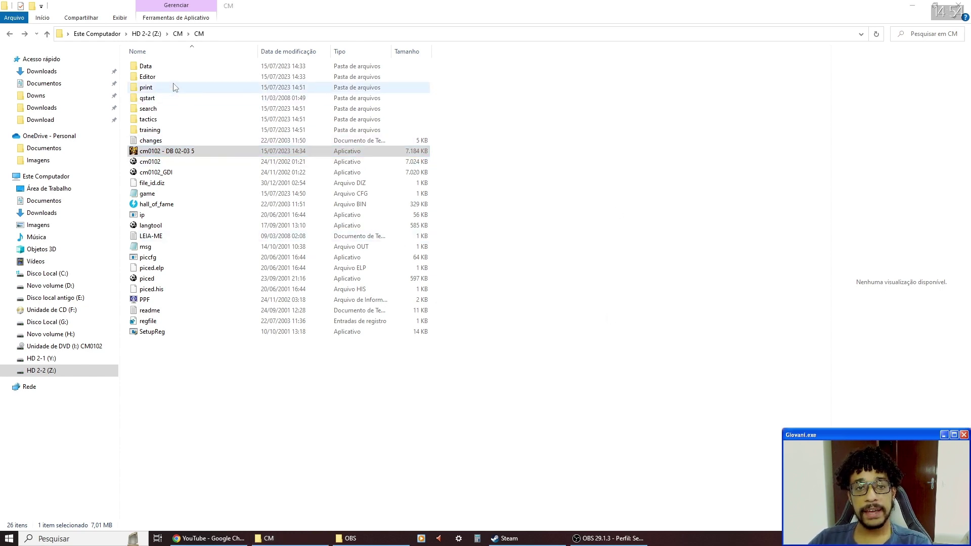
{"action": "left_click", "coordinate": [157, 154]}
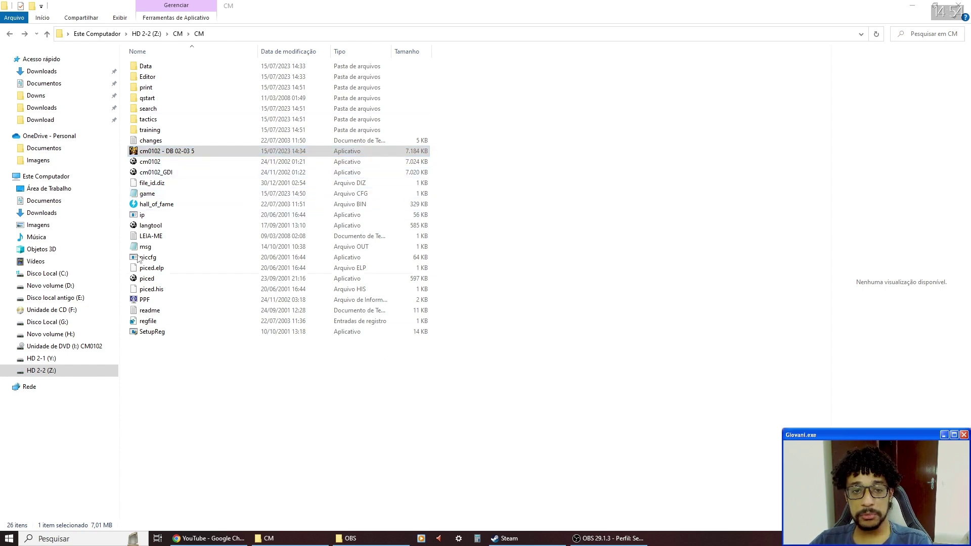
{"action": "left_click", "coordinate": [192, 152]}
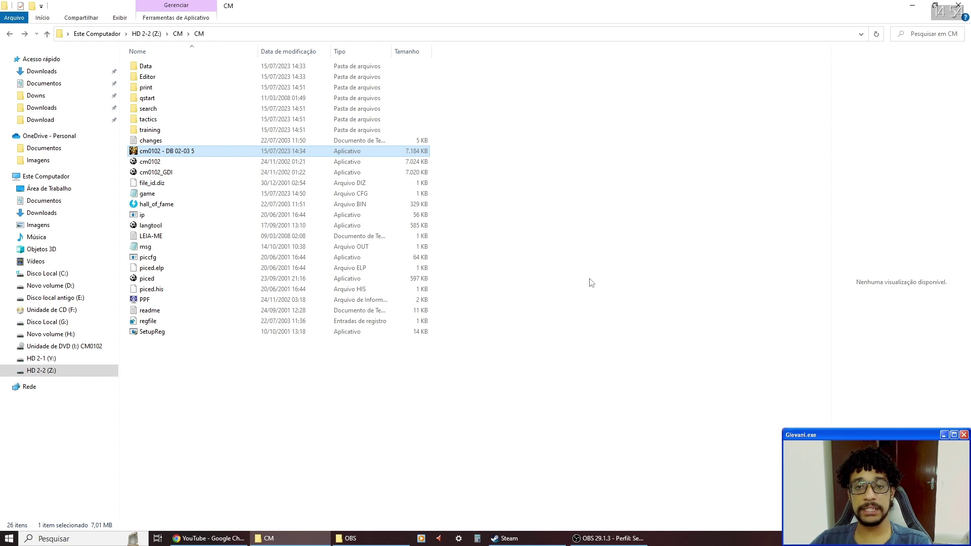